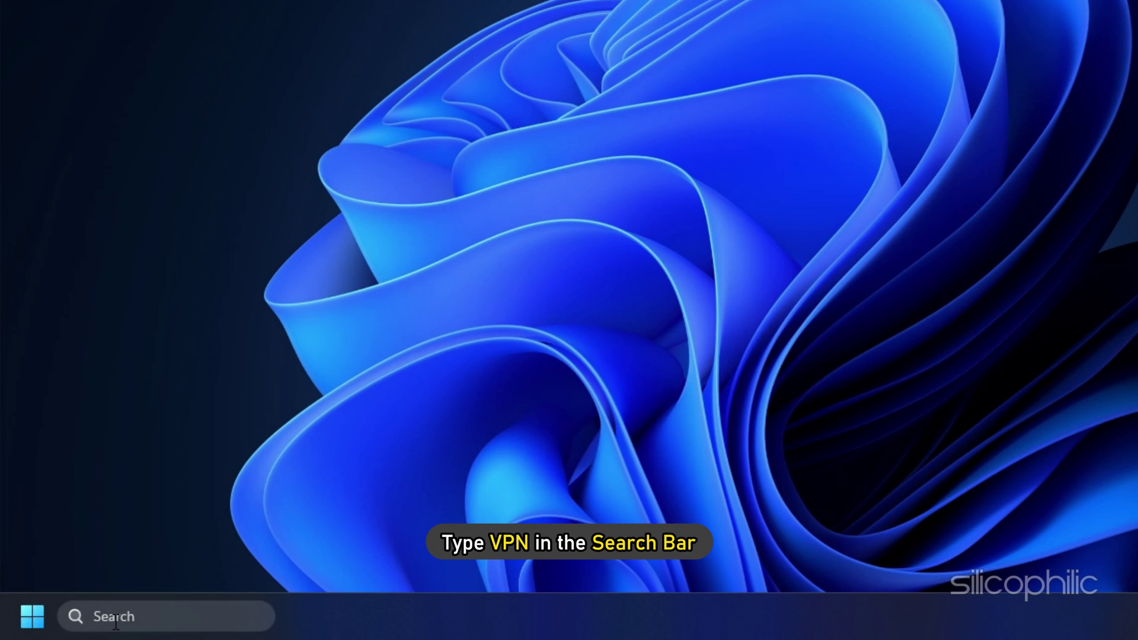
- Open the VPN settings page from the Start search
{"action": "left_click", "coordinate": [114, 622]}
{"action": "type", "text": "VP"}
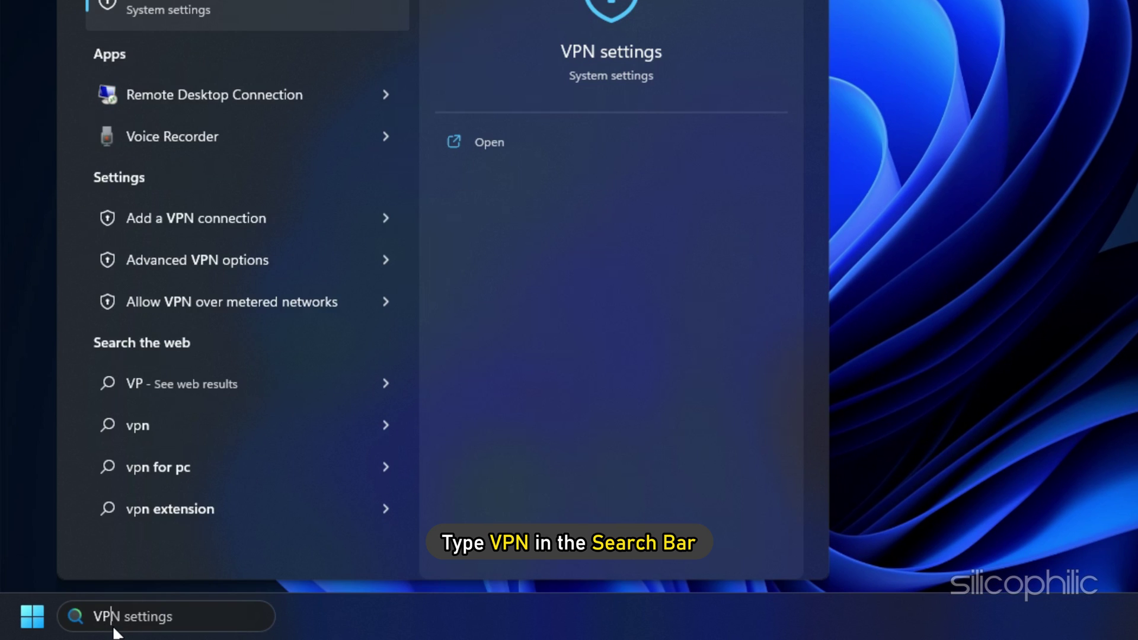
{"action": "type", "text": "N"}
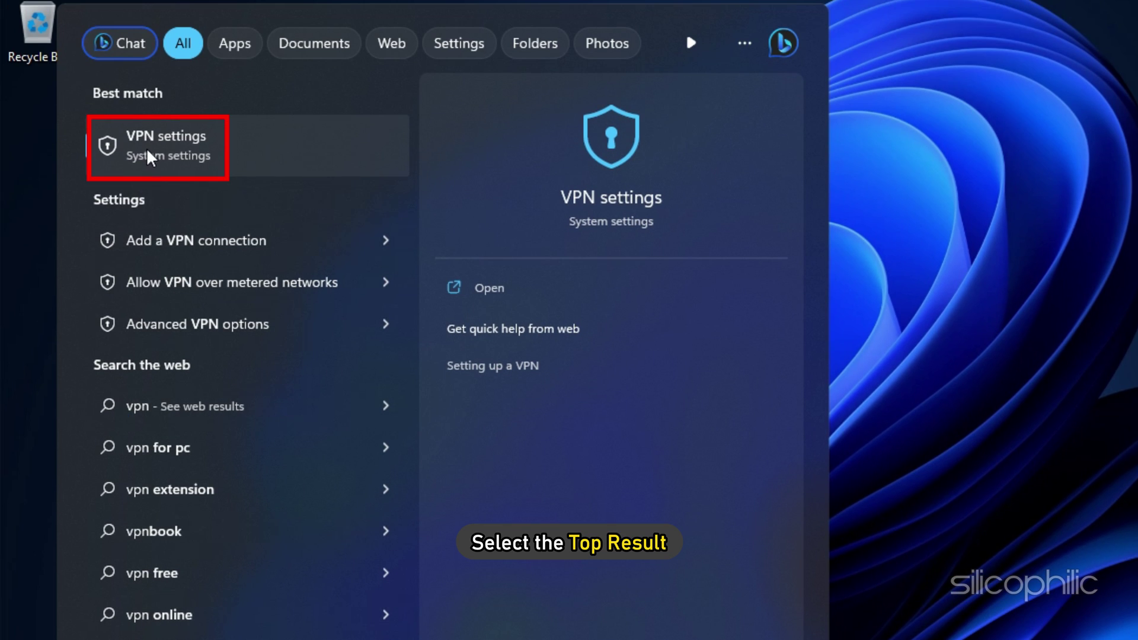
{"action": "left_click", "coordinate": [148, 156]}
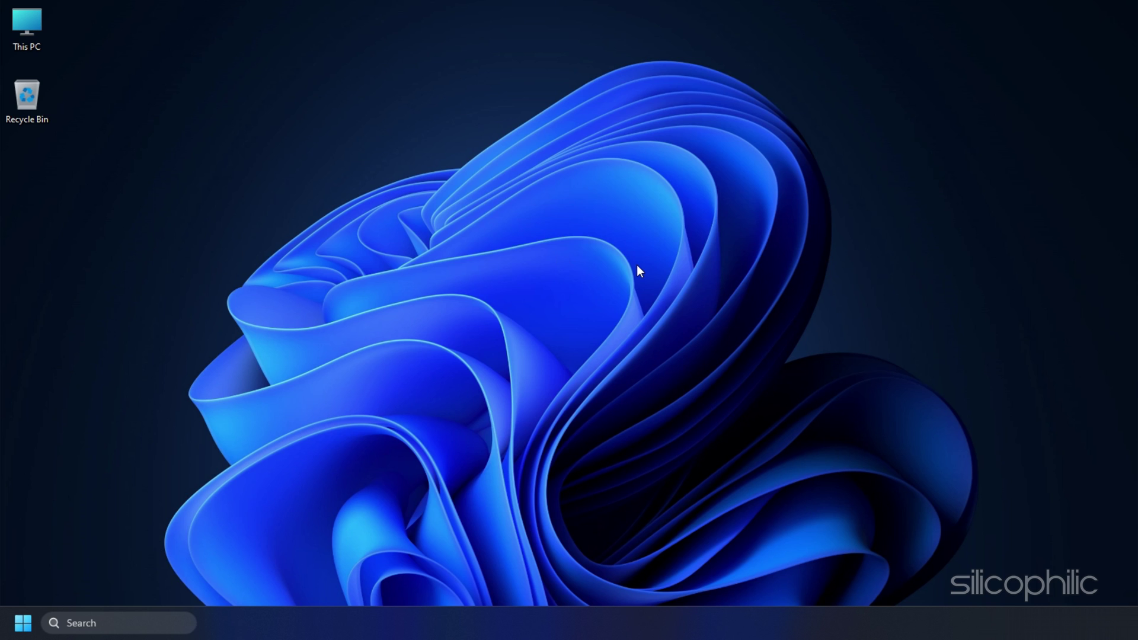
- Open the Network Connections window via Run with ncpa.cpl
{"action": "key", "text": "super+r"}
{"action": "type", "text": "nc"}
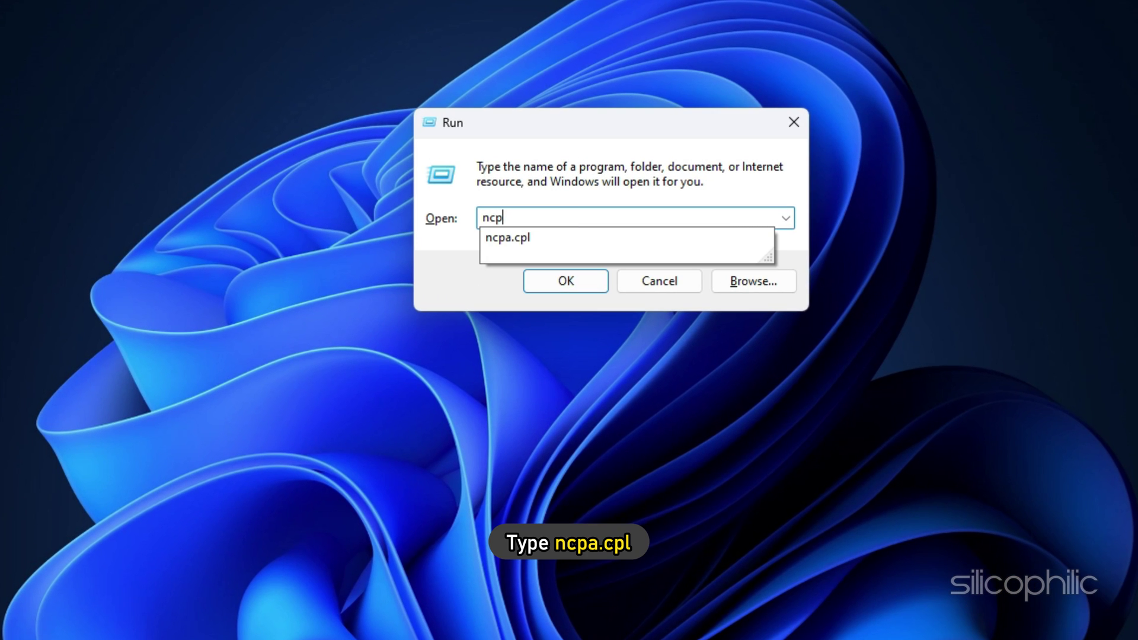
{"action": "type", "text": "l"}
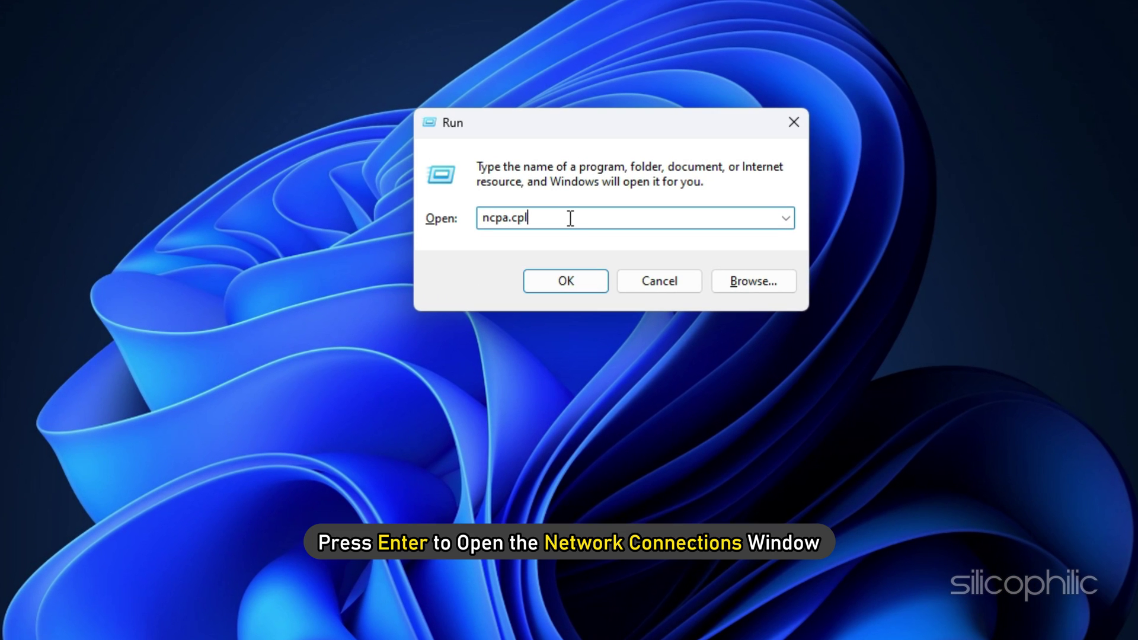
{"action": "key", "text": "Return"}
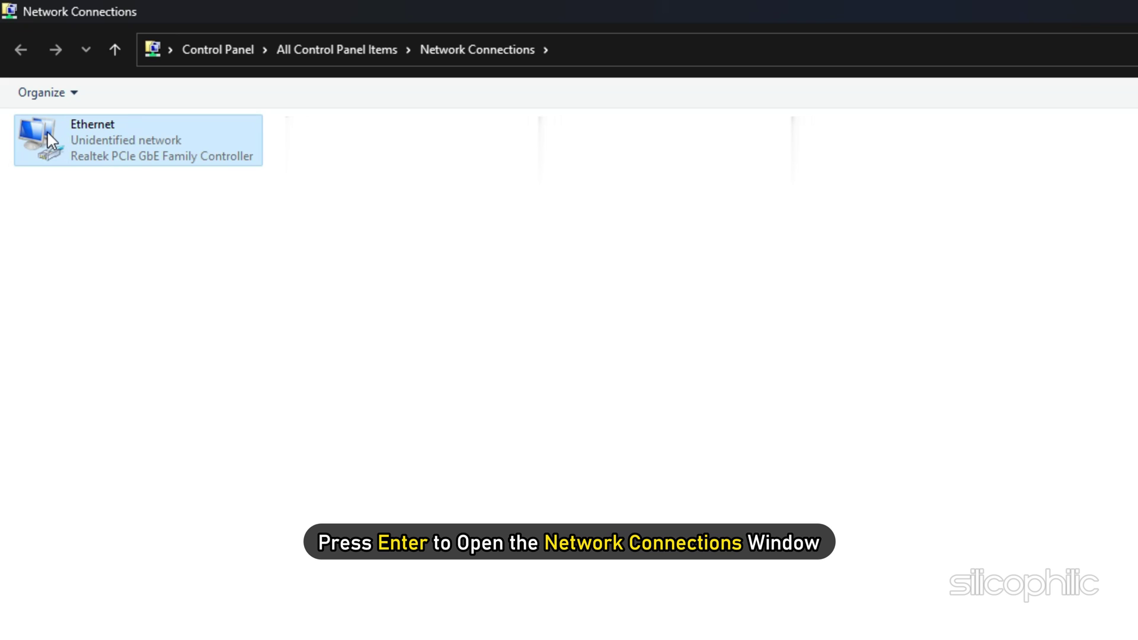
- Open the Ethernet adapter's properties and its Internet Protocol Version 4 (TCP/IPv4) settings
{"action": "right_click", "coordinate": [49, 136]}
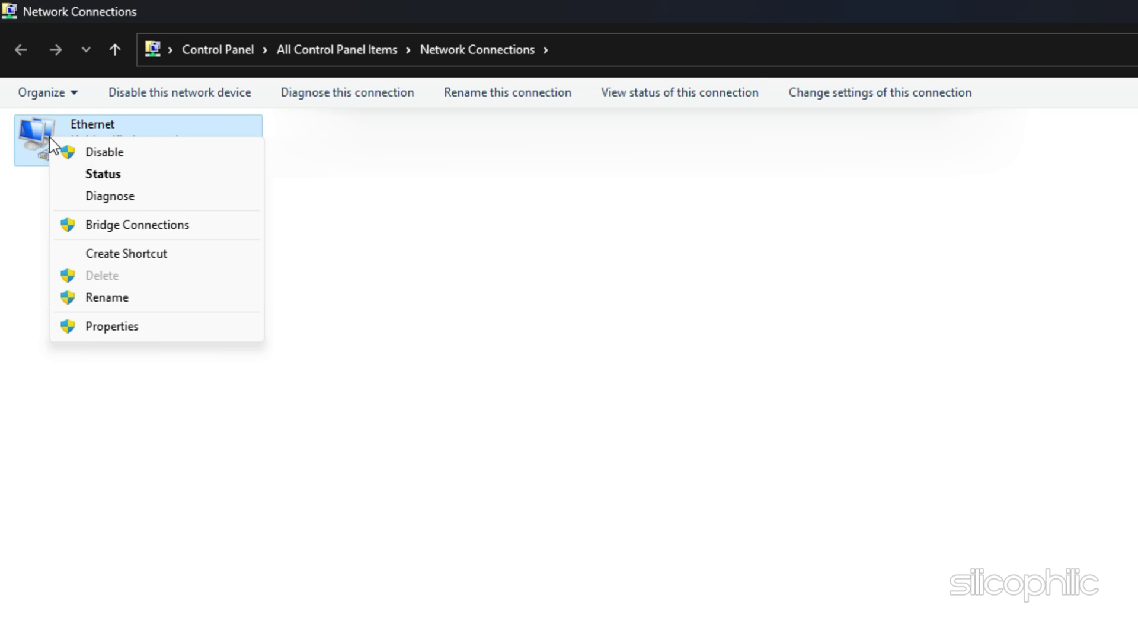
{"action": "left_click", "coordinate": [114, 325]}
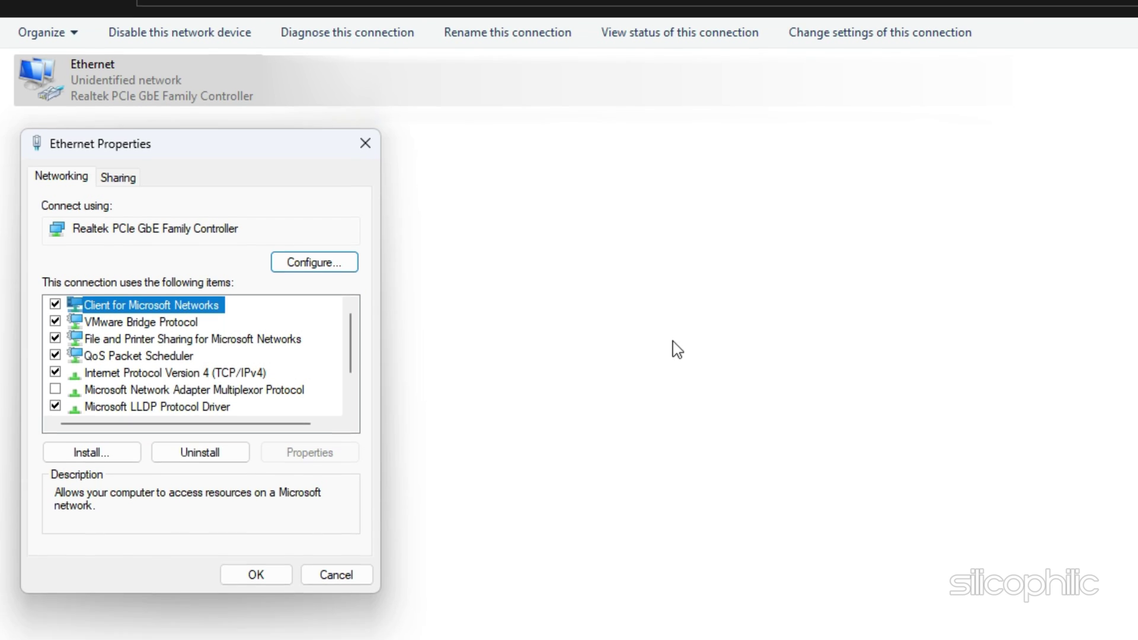
{"action": "left_click", "coordinate": [167, 362]}
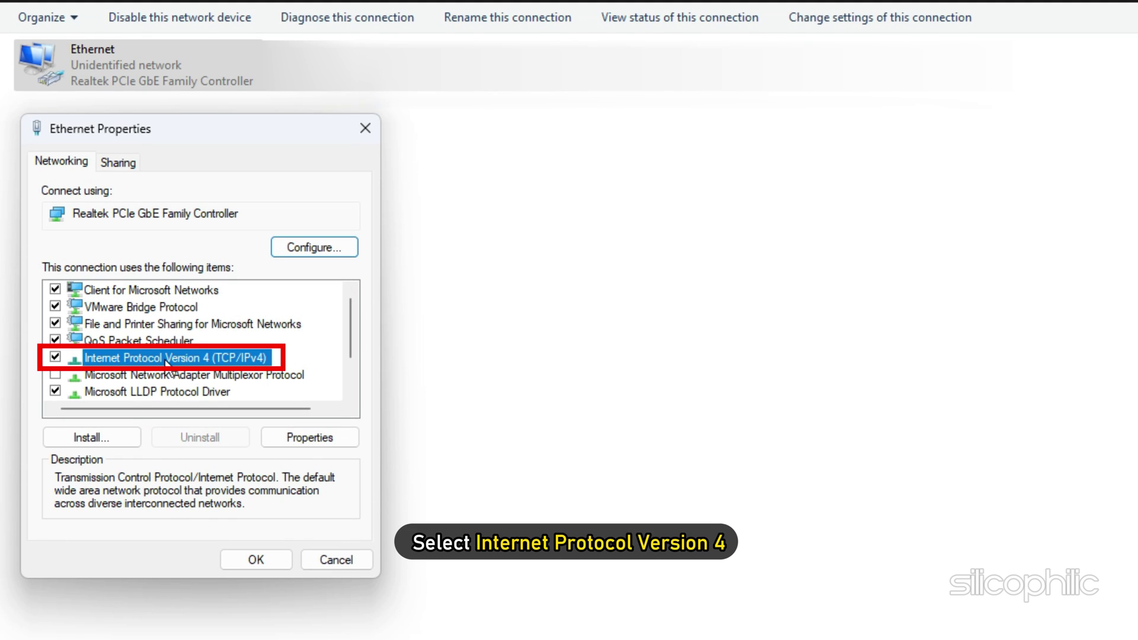
{"action": "left_click", "coordinate": [299, 429]}
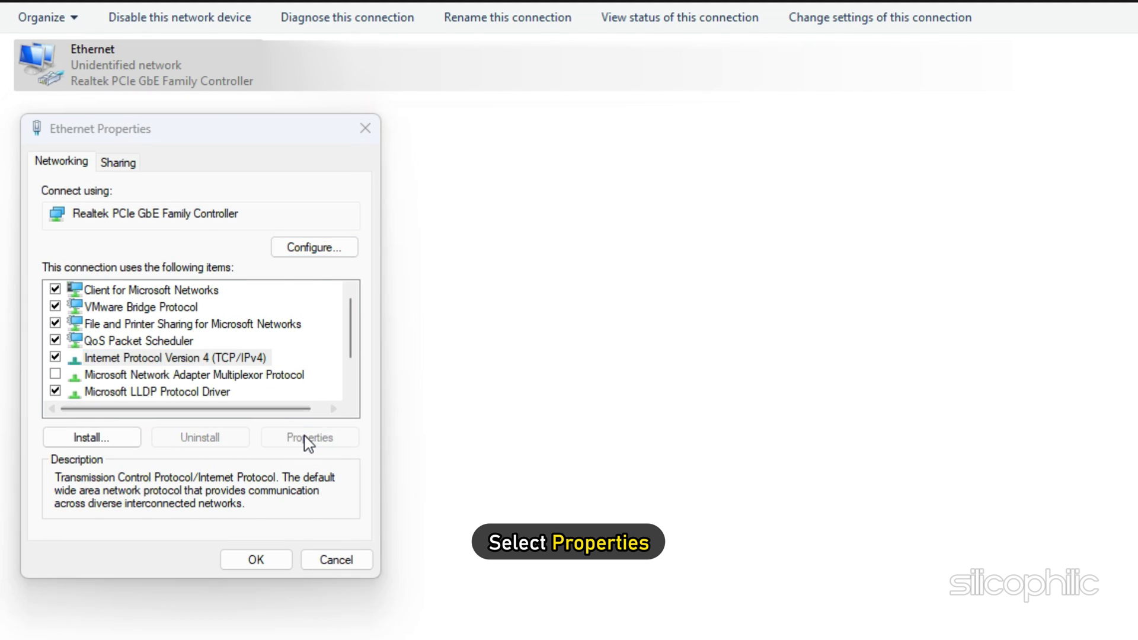
- Set manual DNS servers 8.8.8.8 and 8.8.4.4 for Ethernet and confirm
{"action": "left_click", "coordinate": [140, 370]}
{"action": "type", "text": "8.8.8.8"}
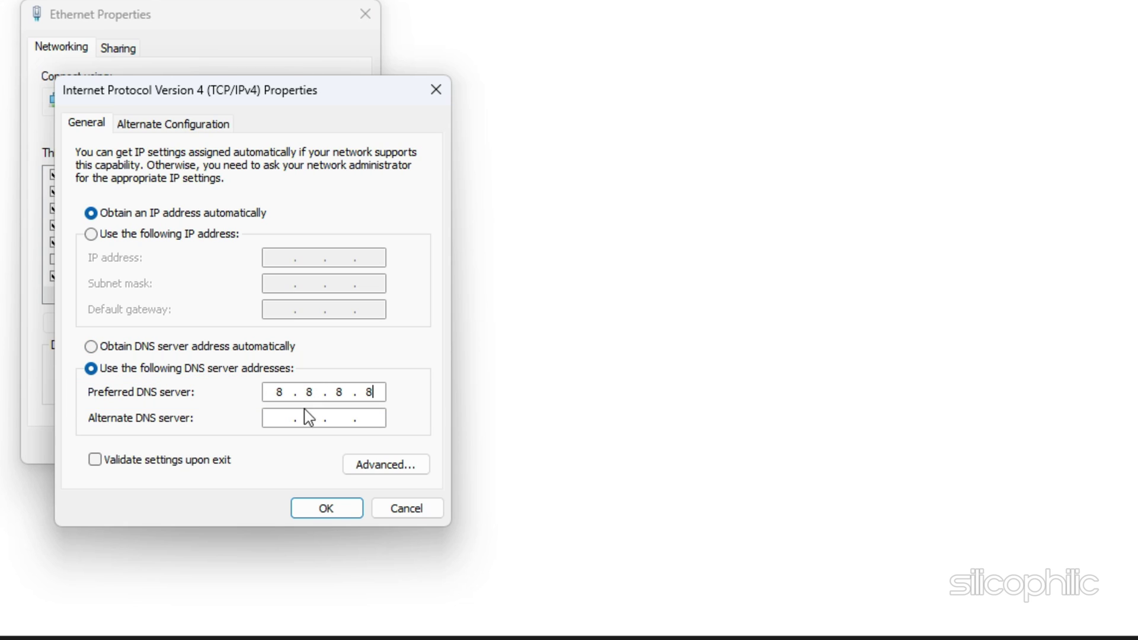
{"action": "left_click", "coordinate": [285, 420]}
{"action": "type", "text": "8 . 8 . 4 . 4"}
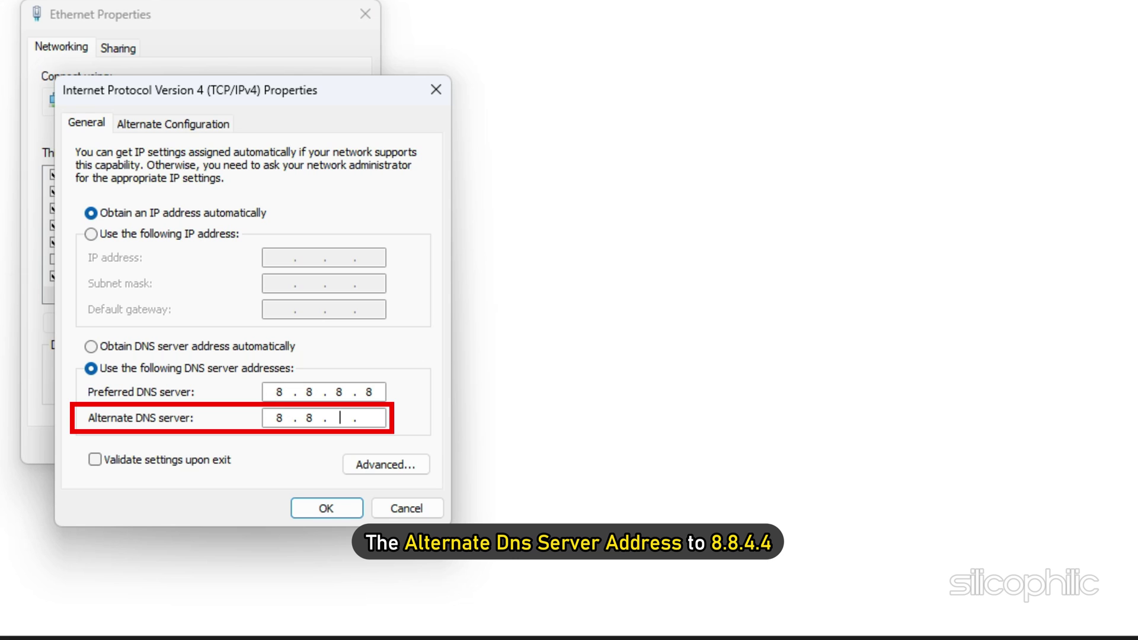
{"action": "left_click", "coordinate": [325, 508]}
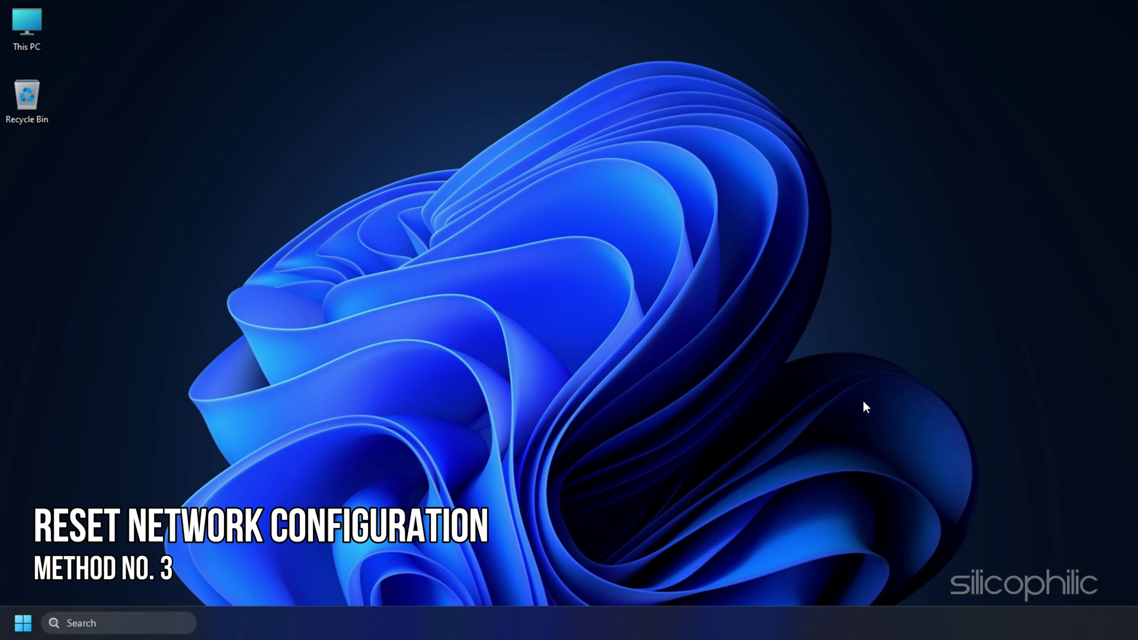
- Launch Command Prompt as administrator from Start search and approve the UAC prompt
{"action": "left_click", "coordinate": [133, 623]}
{"action": "type", "text": "cmd"}
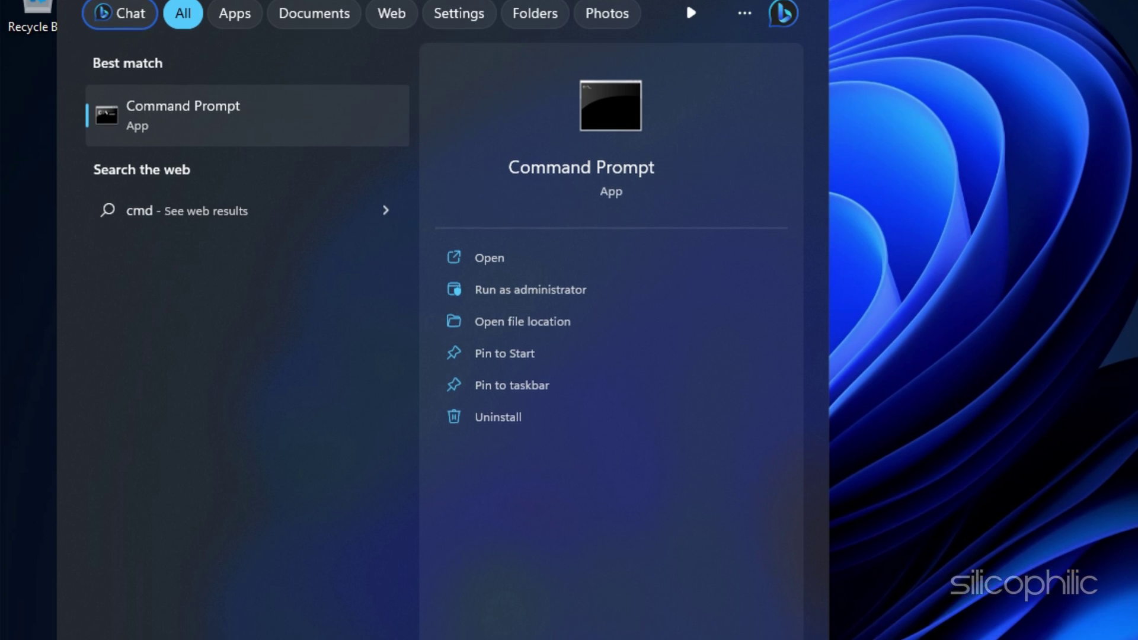
{"action": "left_click", "coordinate": [492, 320]}
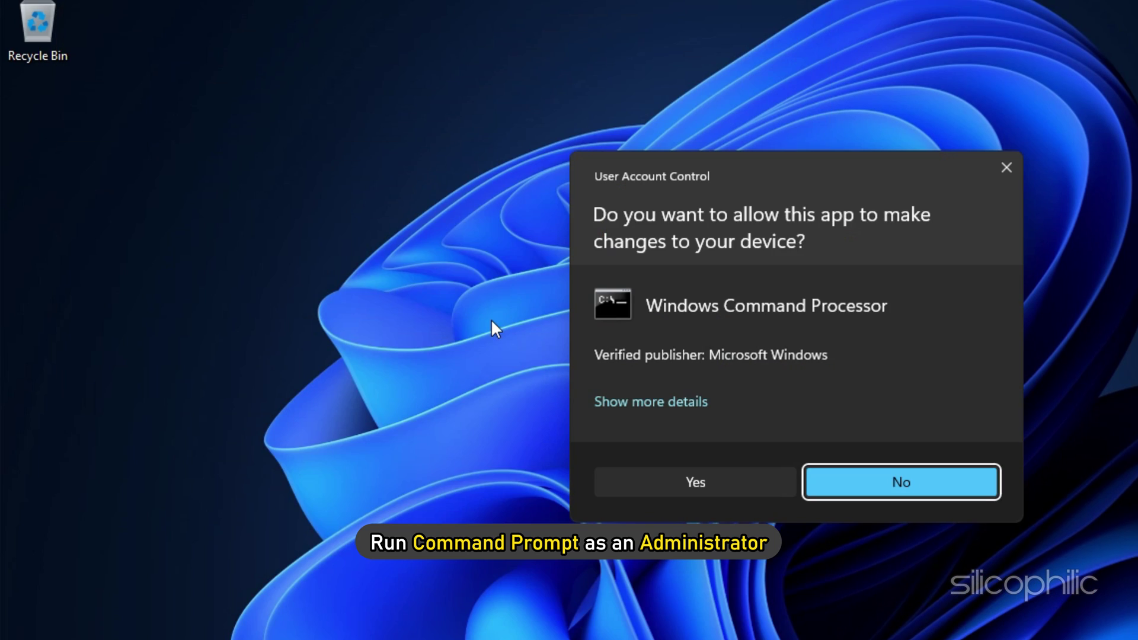
{"action": "left_click", "coordinate": [721, 480]}
{"action": "type", "text": "ipconfig /flushd"}
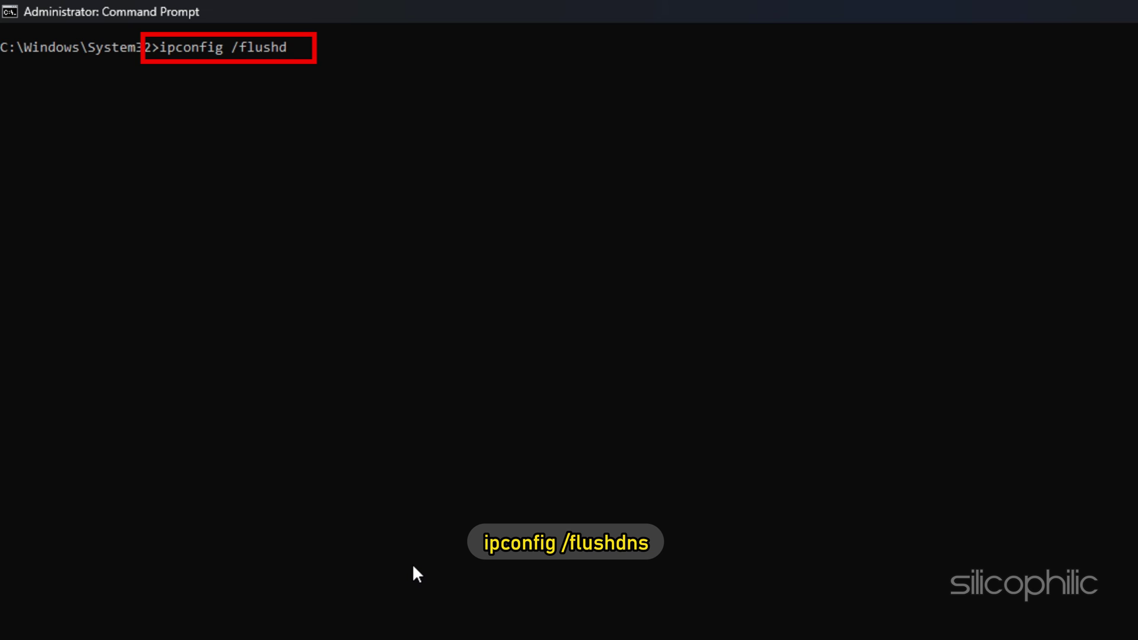
{"action": "type", "text": "ns"}
- Run ipconfig /flushdns and netsh winsock reset in the admin Command Prompt
{"action": "key", "text": "Return"}
{"action": "type", "text": "ipconfig /rel"}
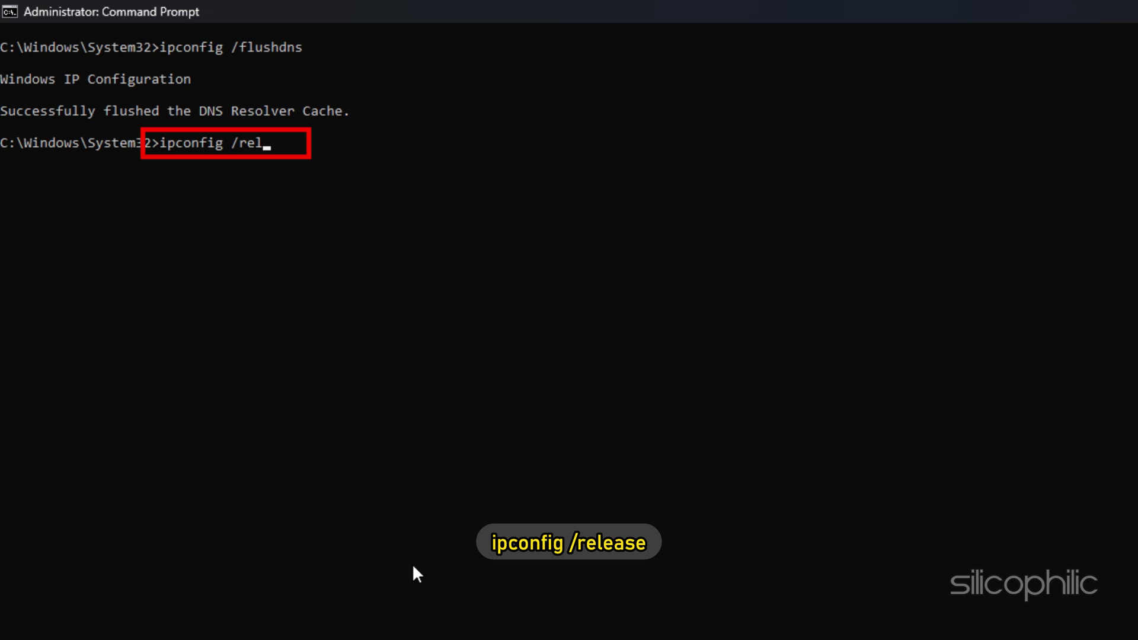
{"action": "type", "text": "ease"}
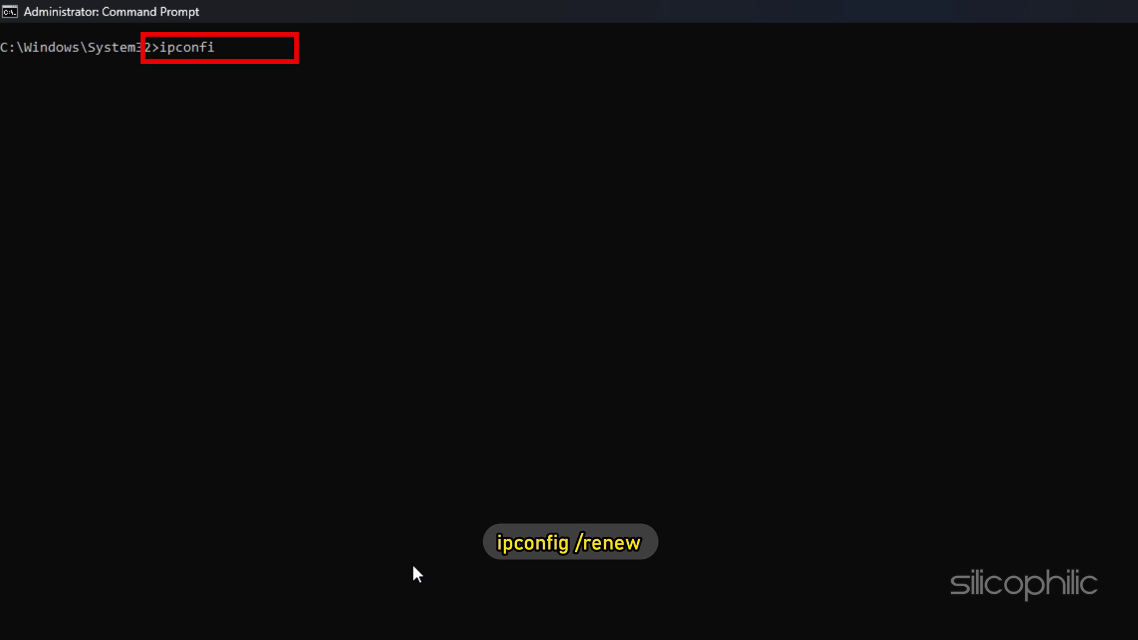
{"action": "type", "text": "n"}
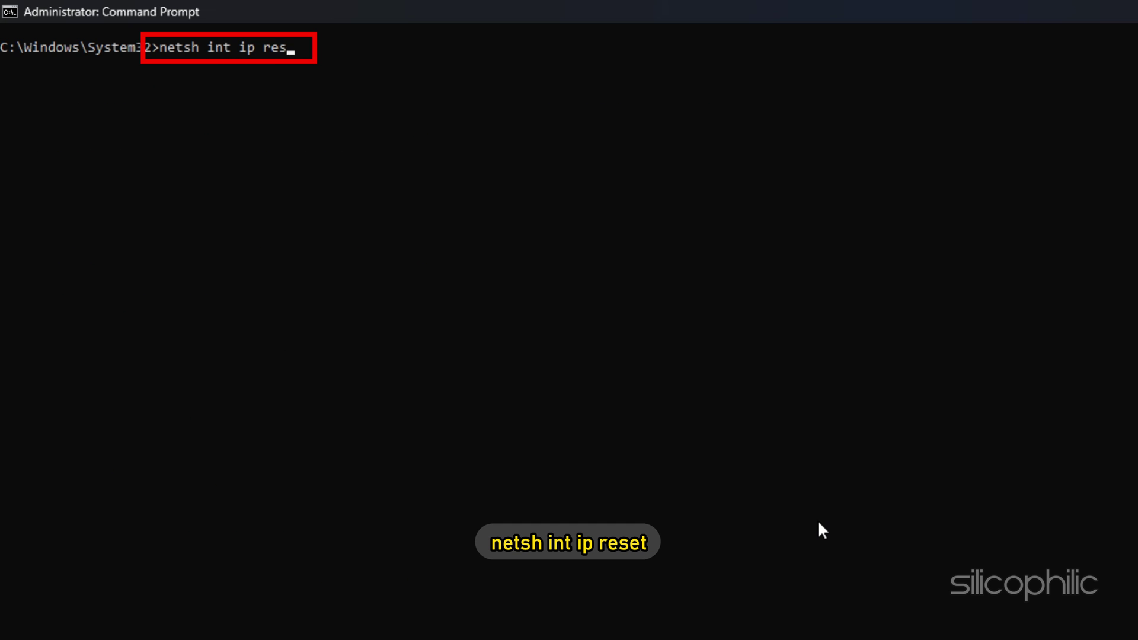
{"action": "type", "text": "et"}
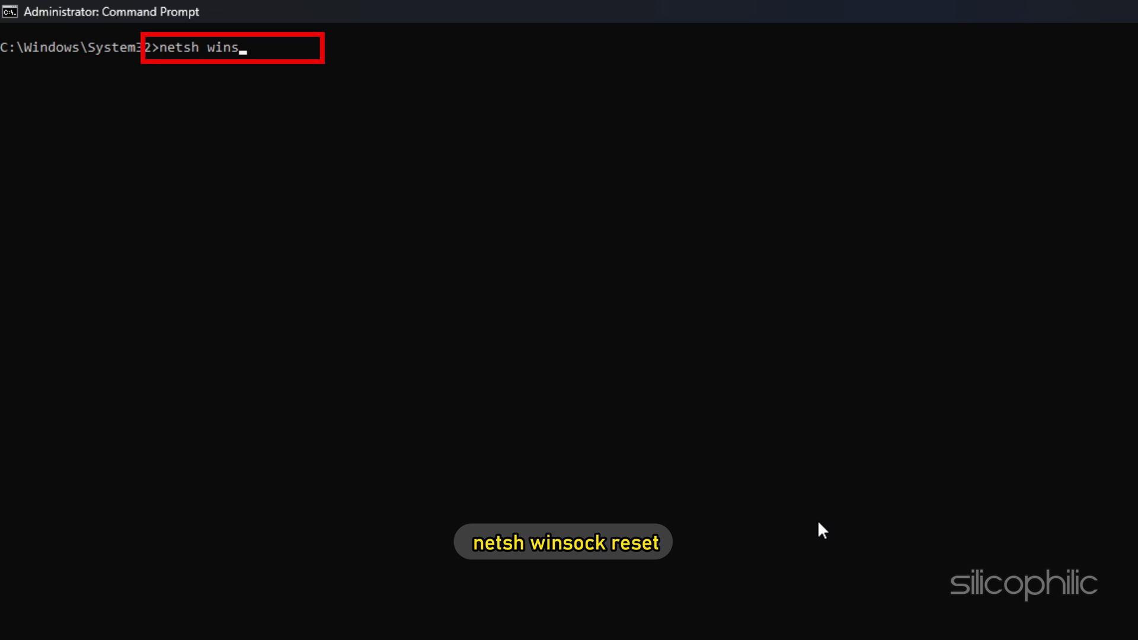
{"action": "type", "text": "eset"}
{"action": "key", "text": "Return"}
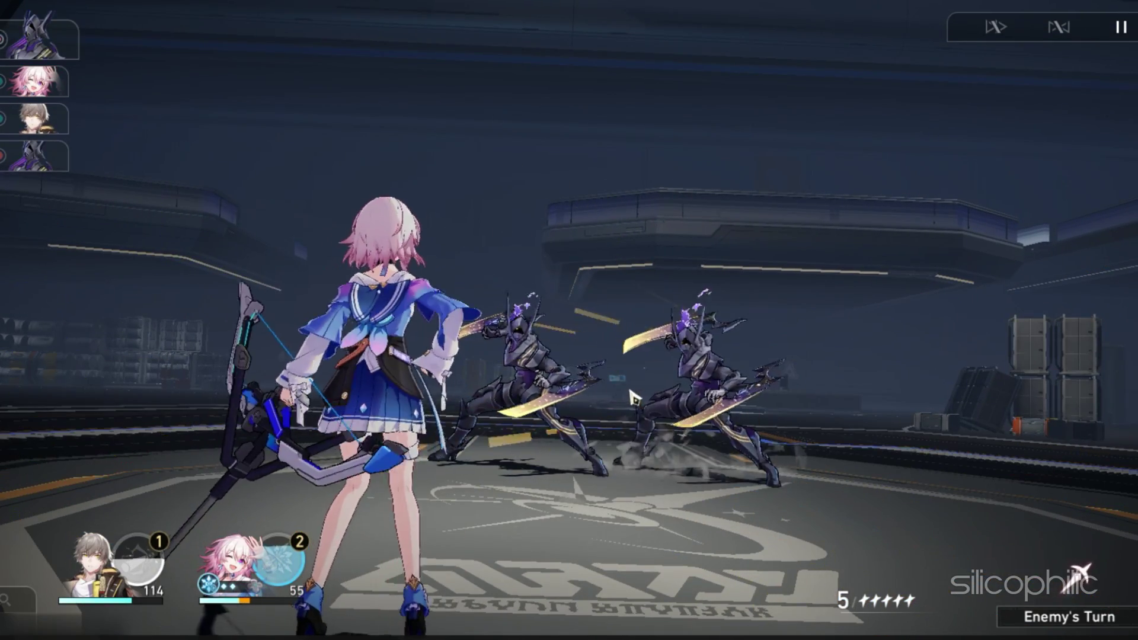
- Have March 7th and the Trailblazer basic-attack the targeted Voidranger: Reaver
{"action": "key", "text": "q"}
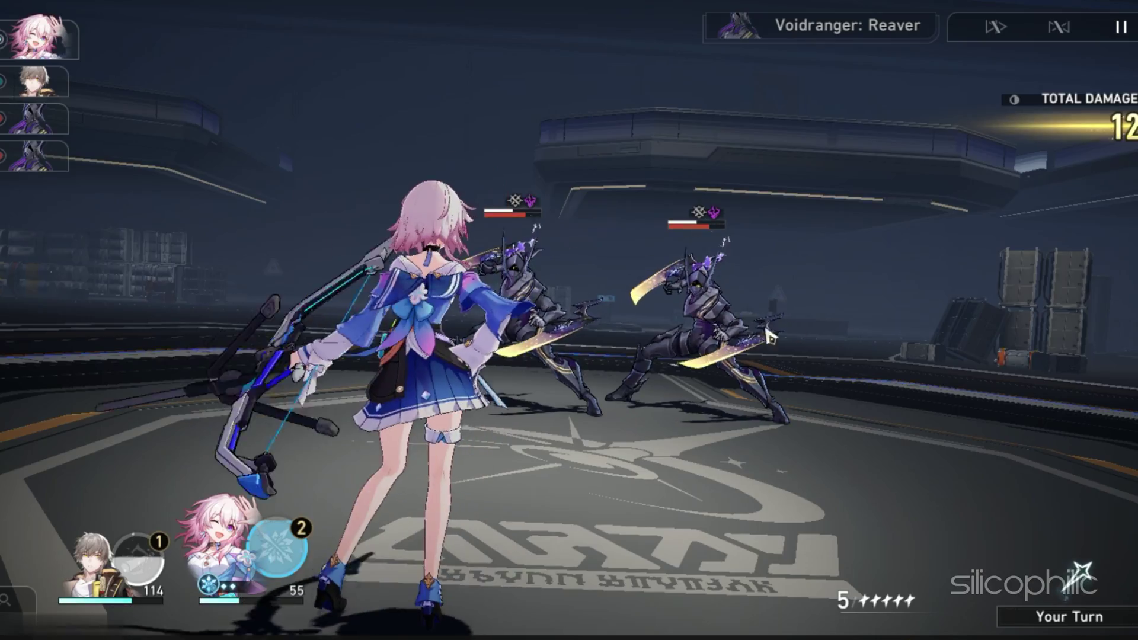
{"action": "key", "text": "q"}
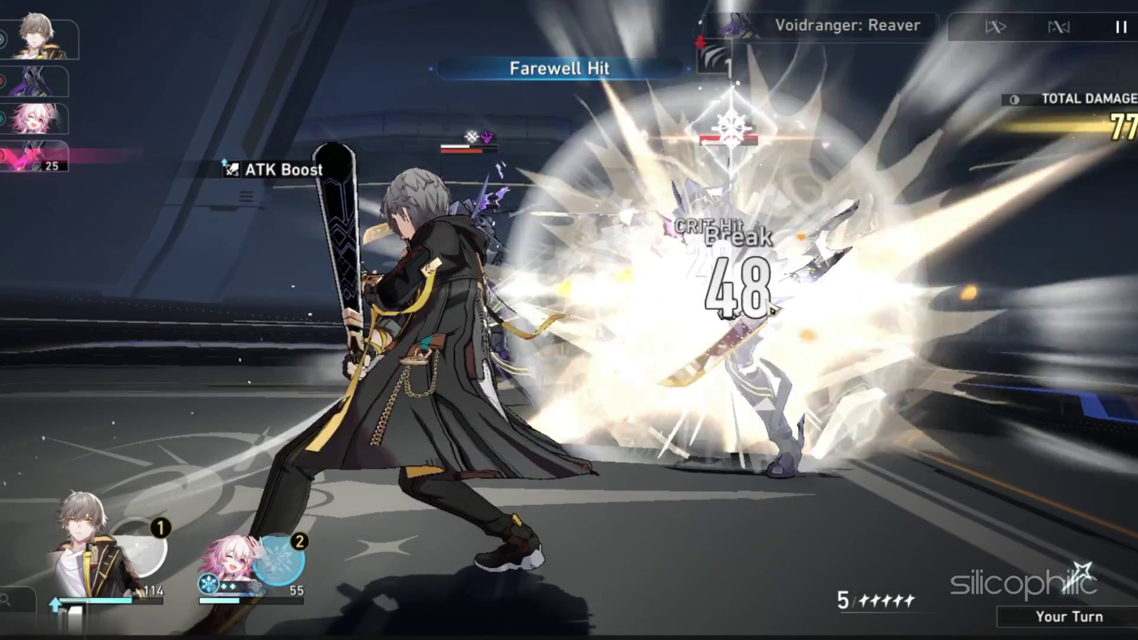